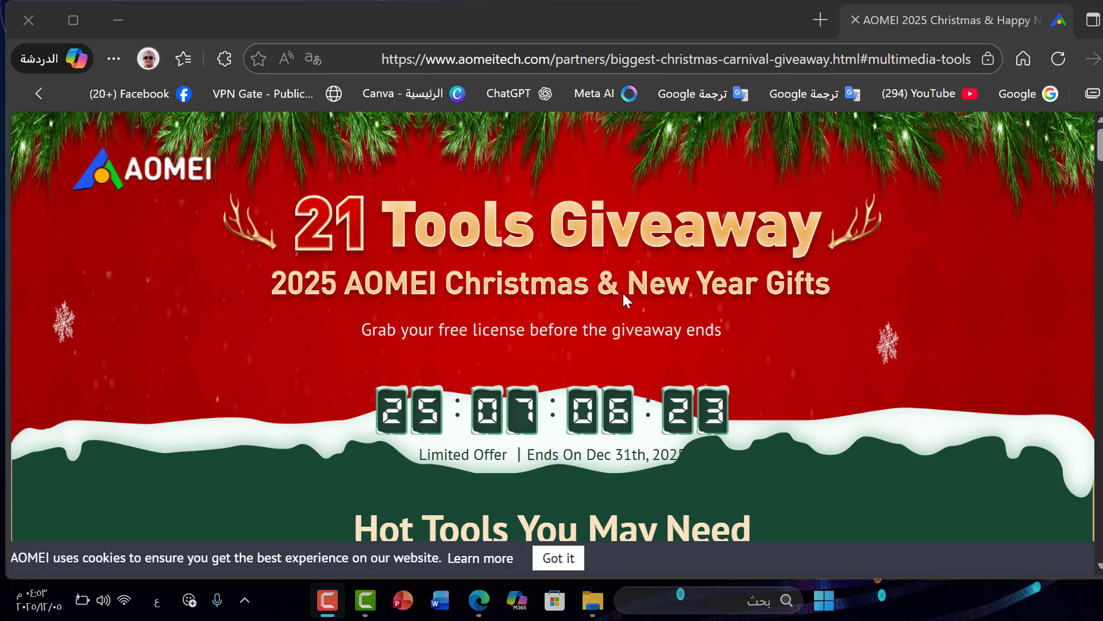
Step: Examine the free offers on the AOMEI giveaway page, covering the hot tools and the PC optimization tools
scroll(624, 295, down, 5)
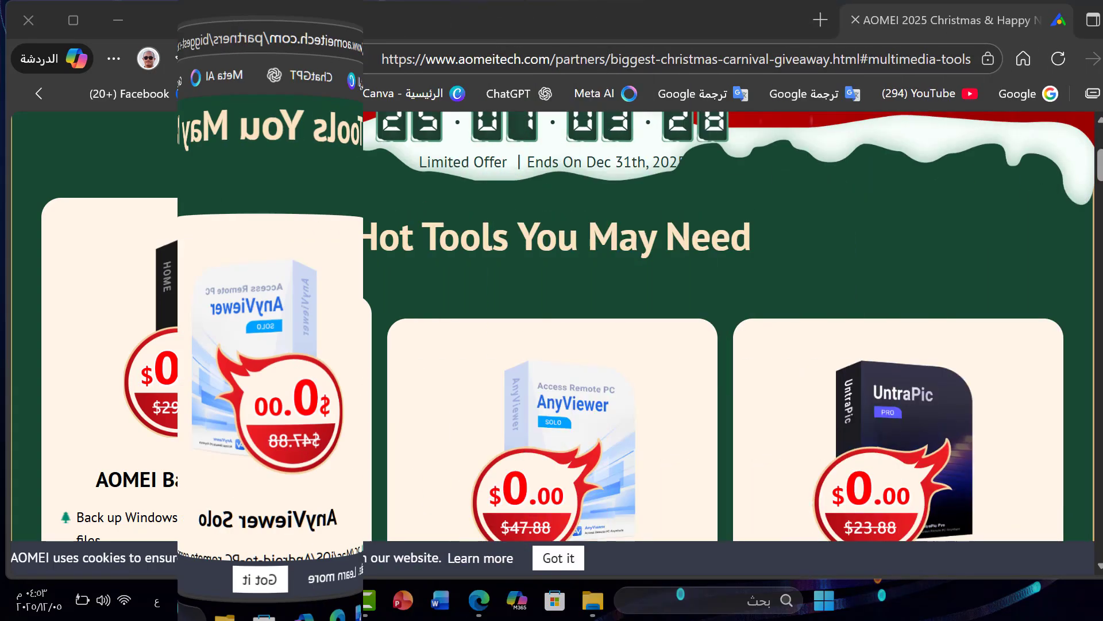
scroll(274, 275, down, 2)
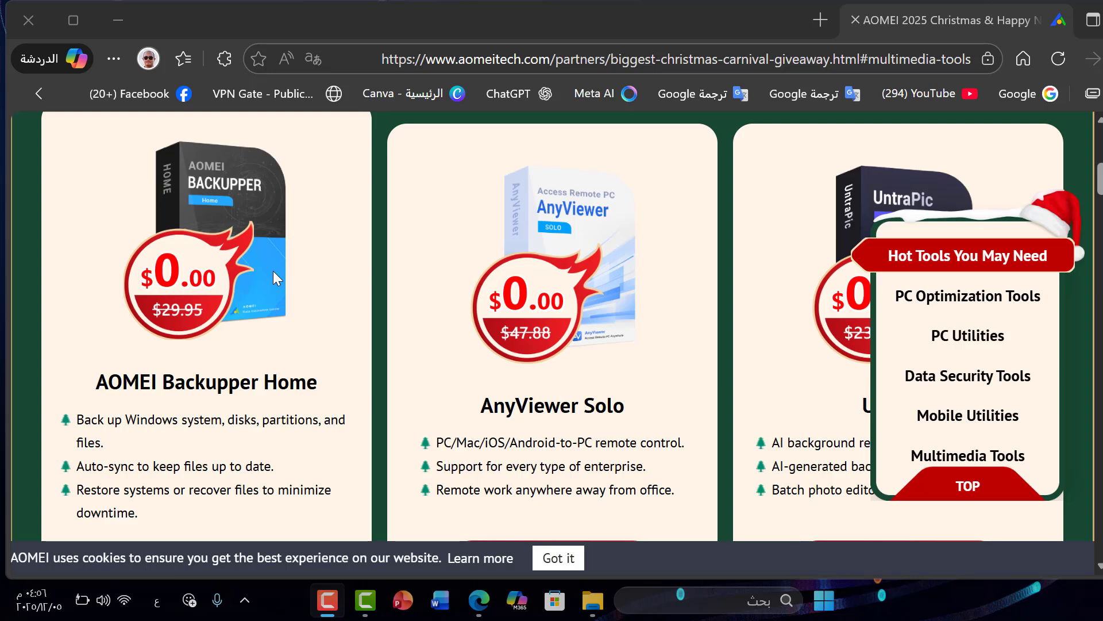
scroll(273, 271, down, 3)
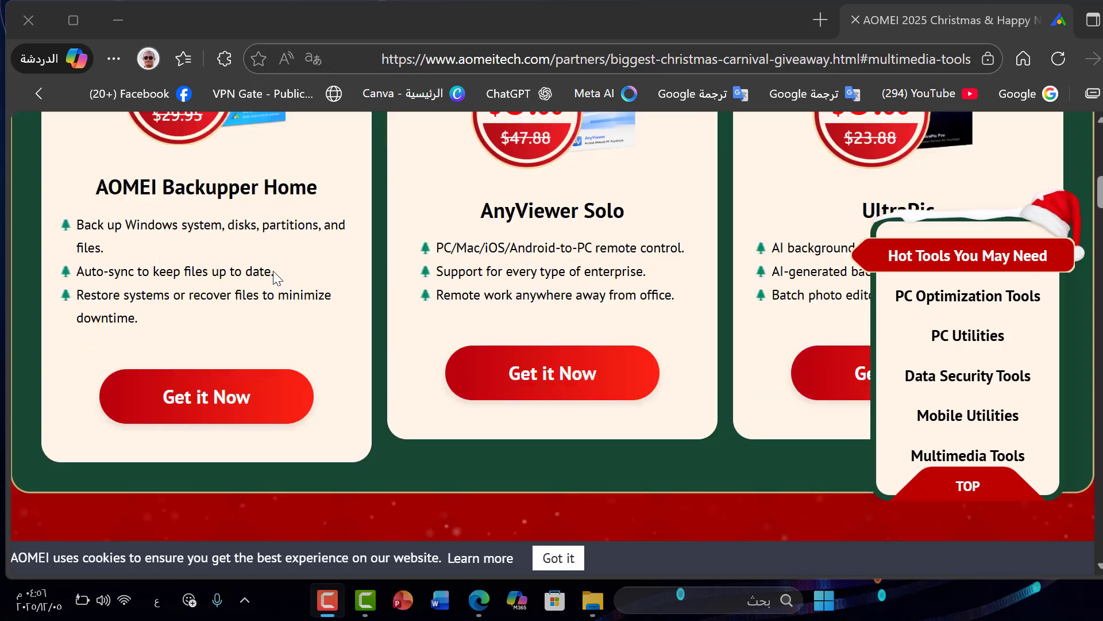
scroll(273, 270, up, 3)
scroll(273, 270, up, 2)
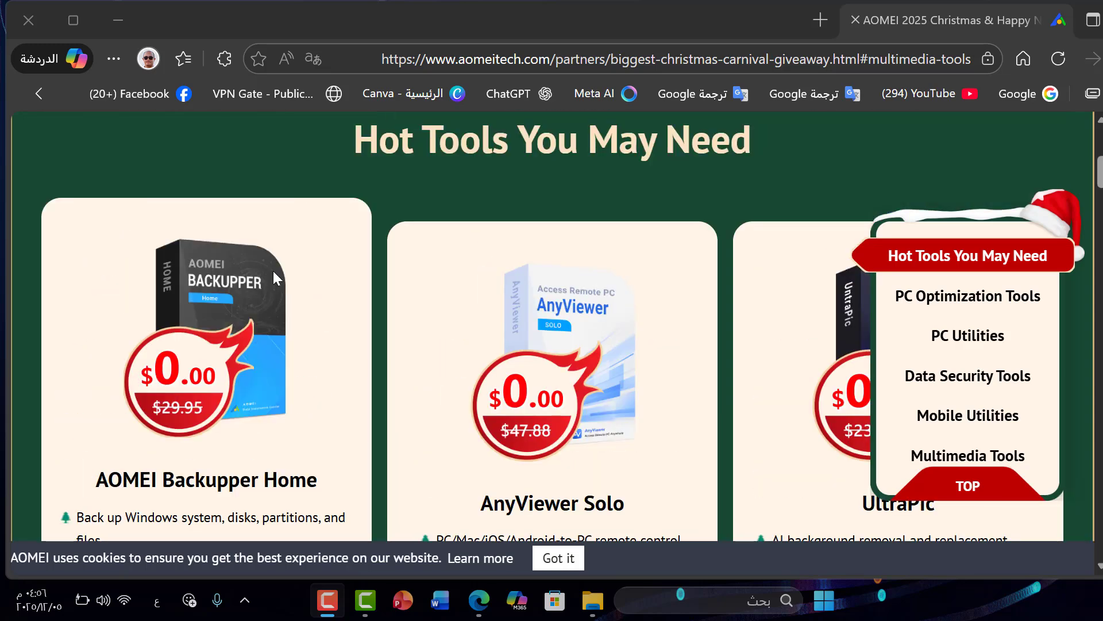
scroll(274, 270, down, 3)
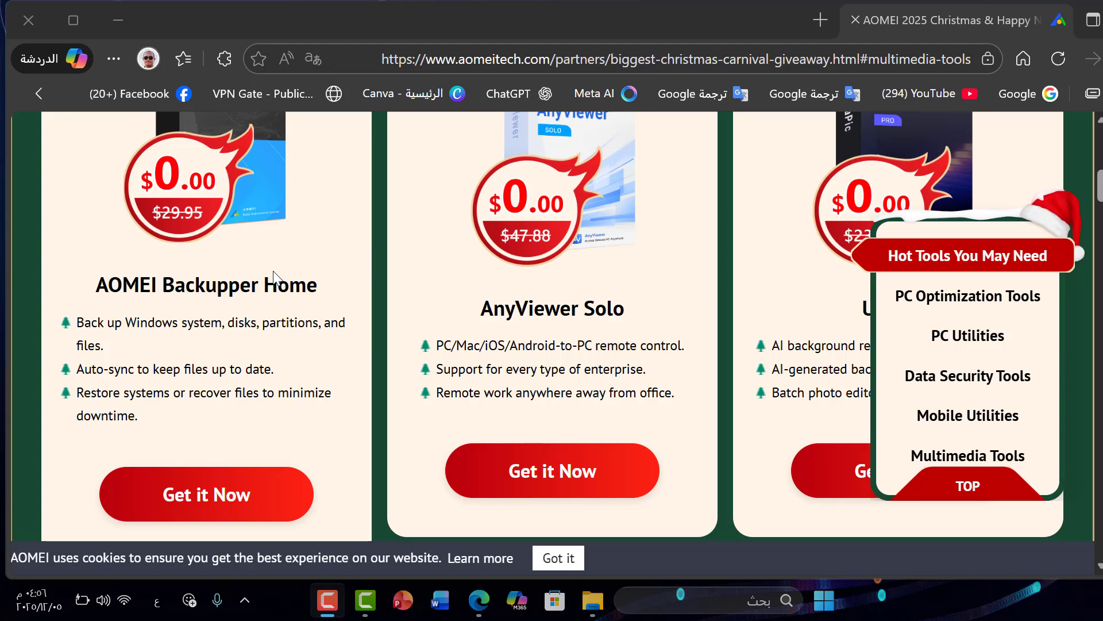
scroll(273, 275, down, 2)
scroll(273, 275, down, 12)
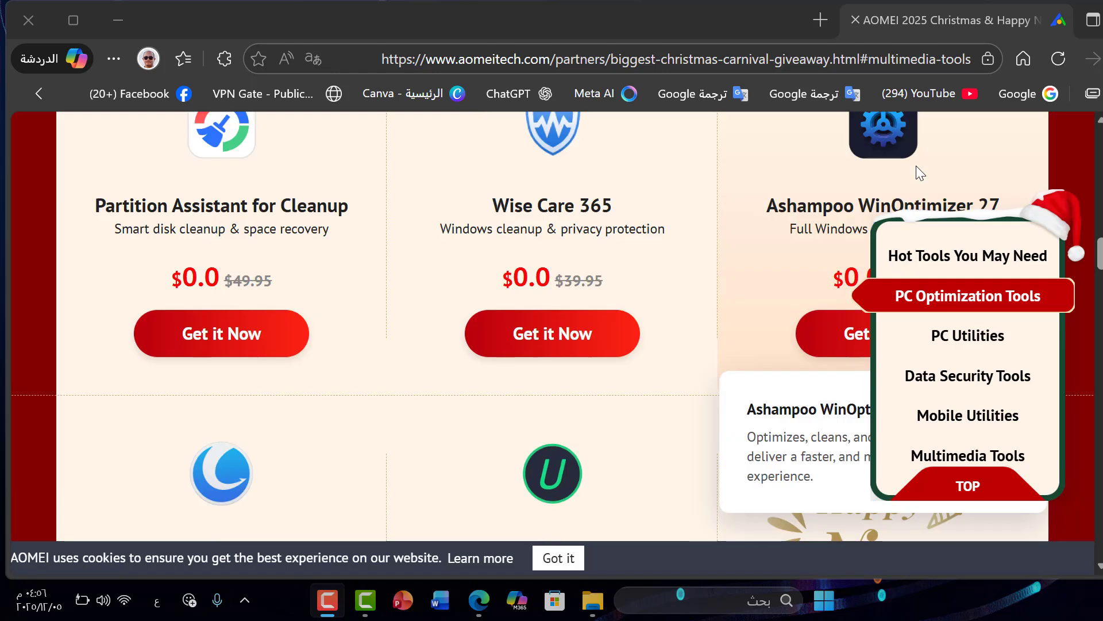
scroll(916, 166, up, 2)
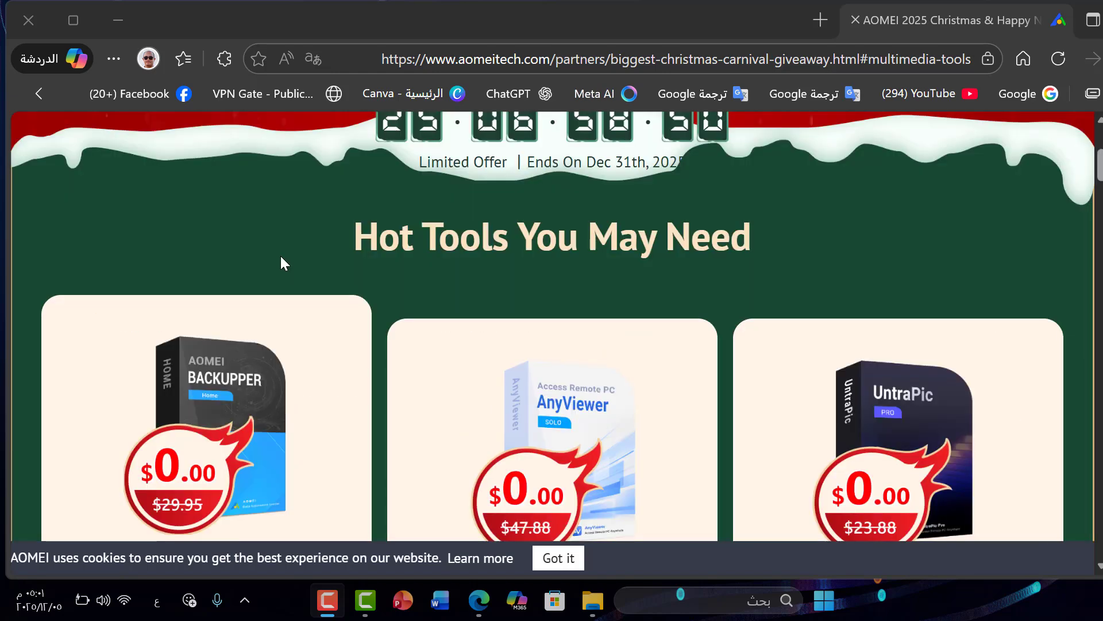
Step: Get AOMEI Backupper Home from the giveaway page, start downloading its zip file, and close the browser
scroll(281, 263, down, 3)
scroll(281, 256, down, 5)
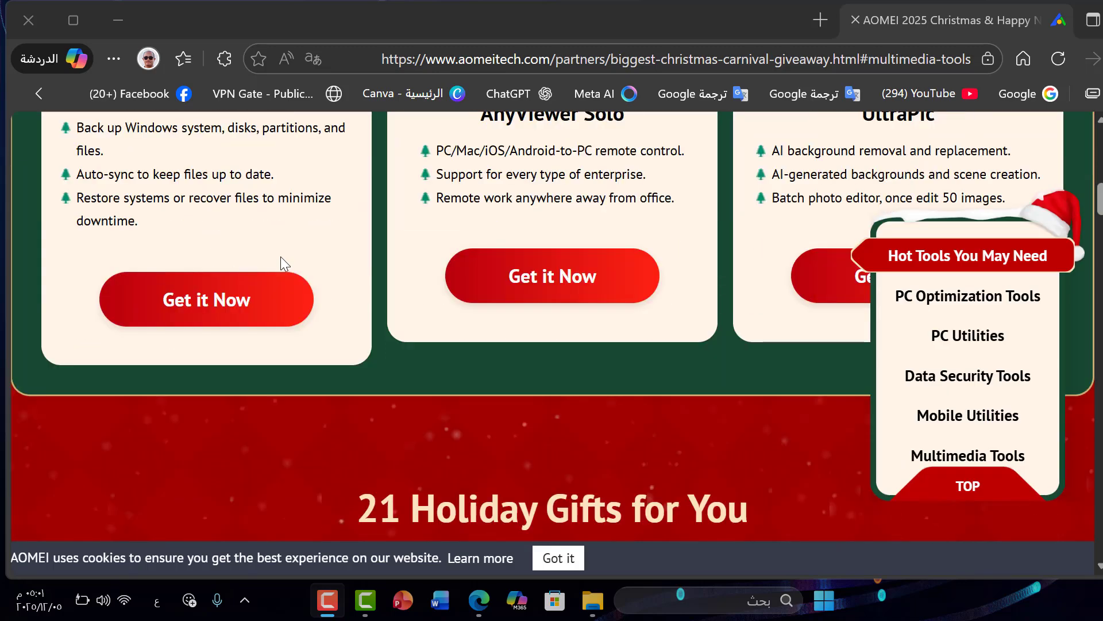
click(203, 305)
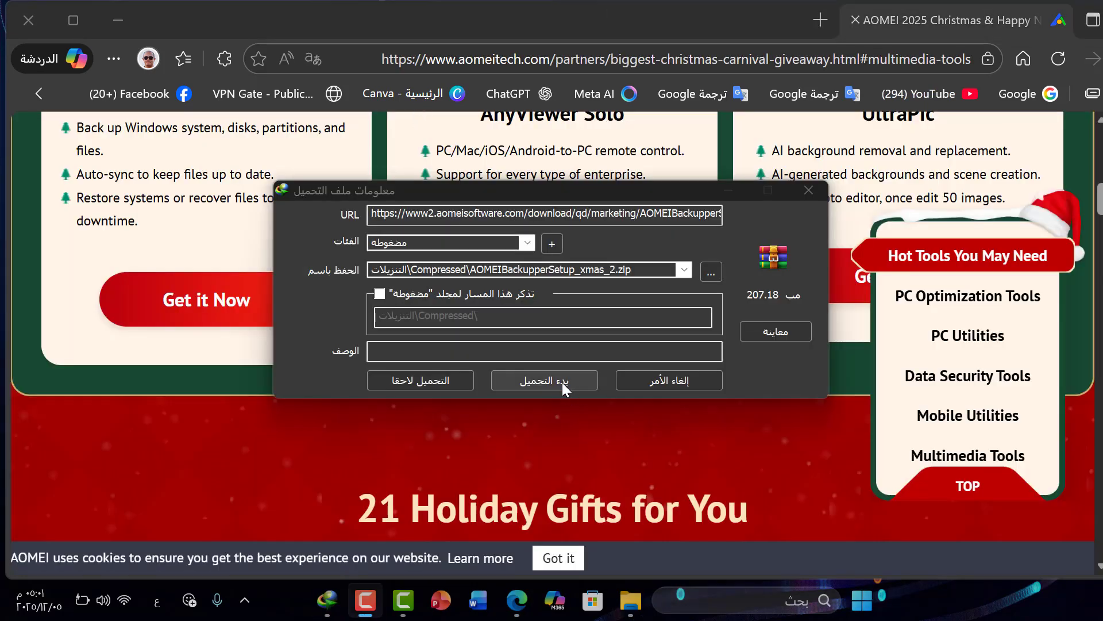
click(560, 381)
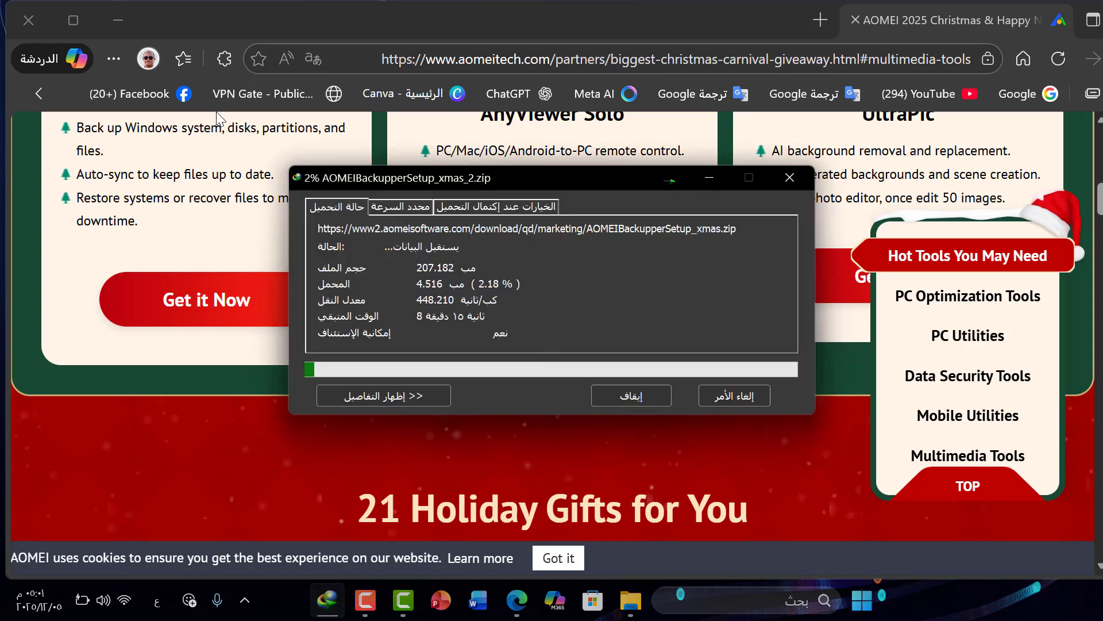
click(39, 18)
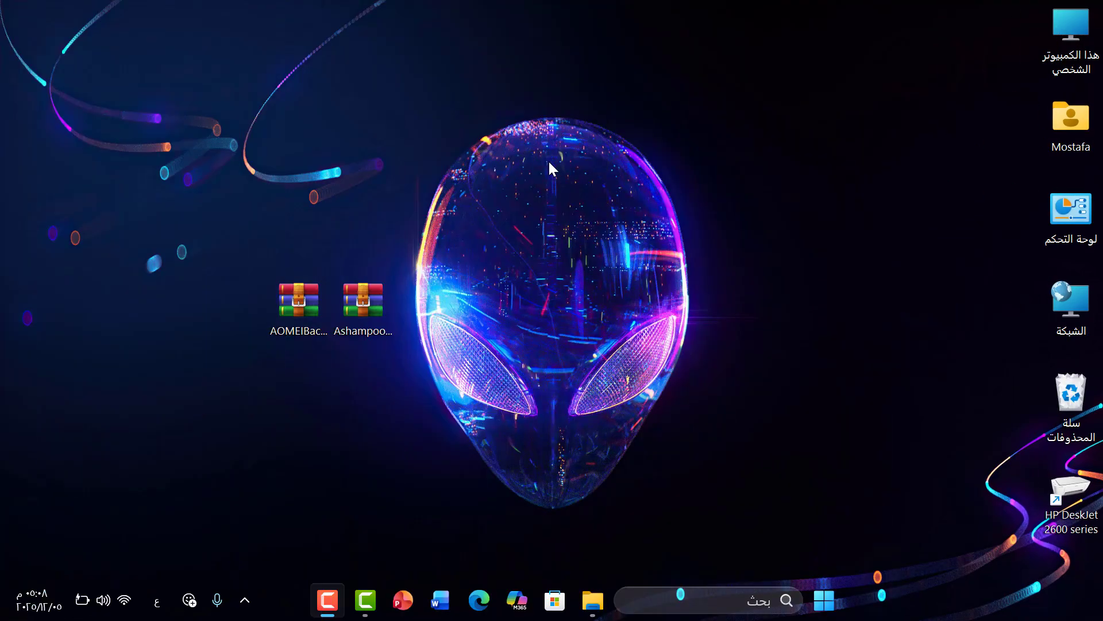
Step: Move the AOMEIBackupperSetup_xmas archive on the desktop away from the Ashampoo archive, to the other side of the wallpaper's alien head
drag(276, 312, 225, 289)
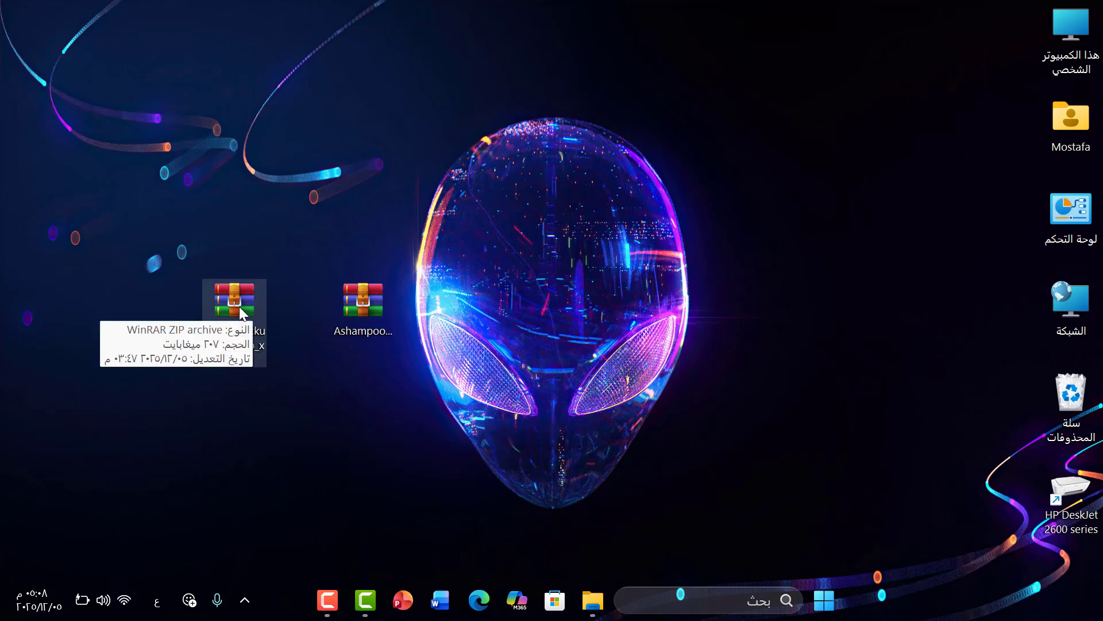
click(365, 305)
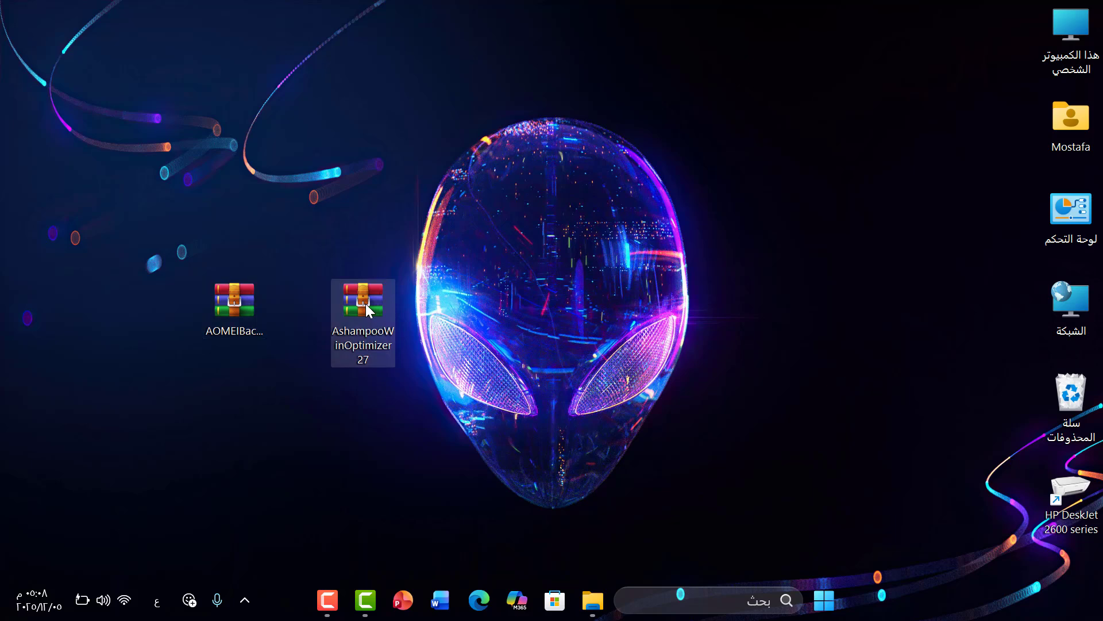
drag(236, 299, 782, 250)
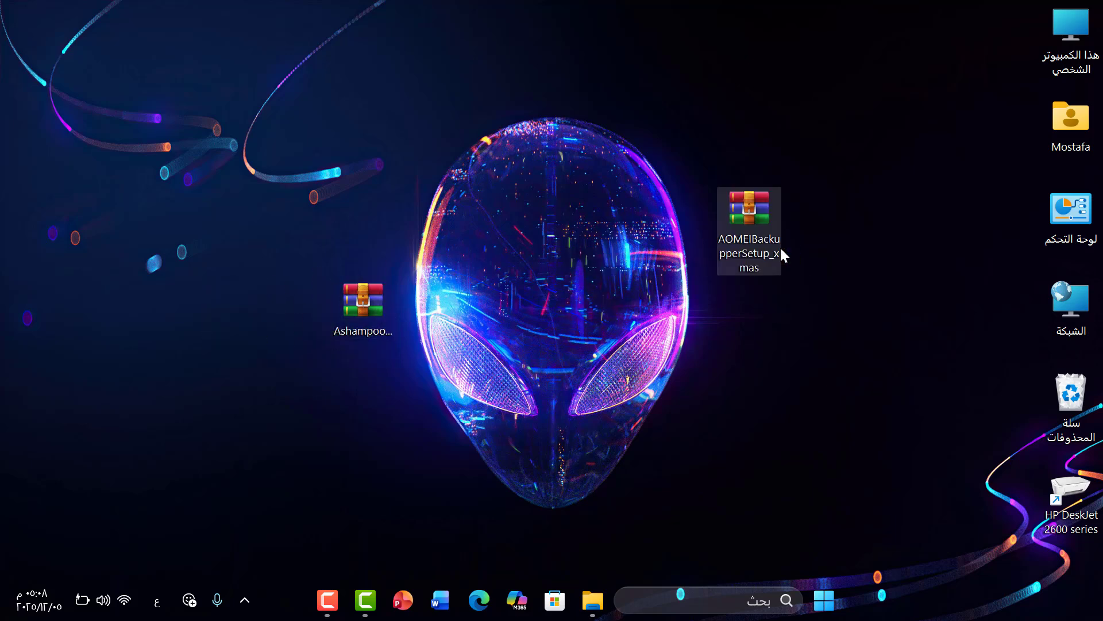
Step: Extract the AOMEIBackupperSetup_xmas archive to a desktop folder of the same name and close the archive window
right_click(757, 210)
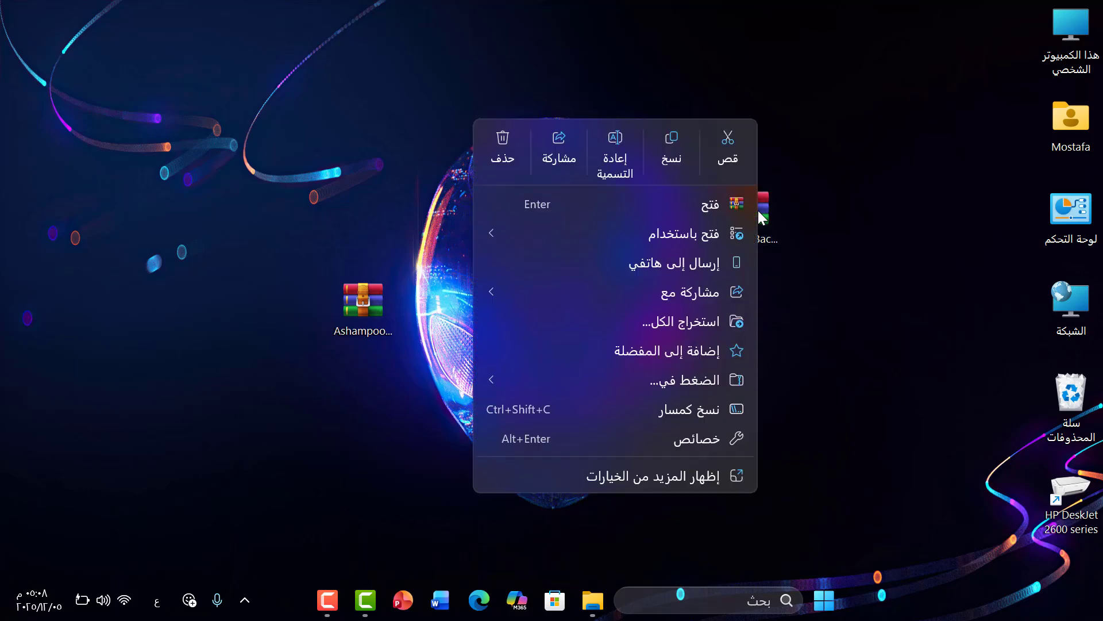
click(727, 205)
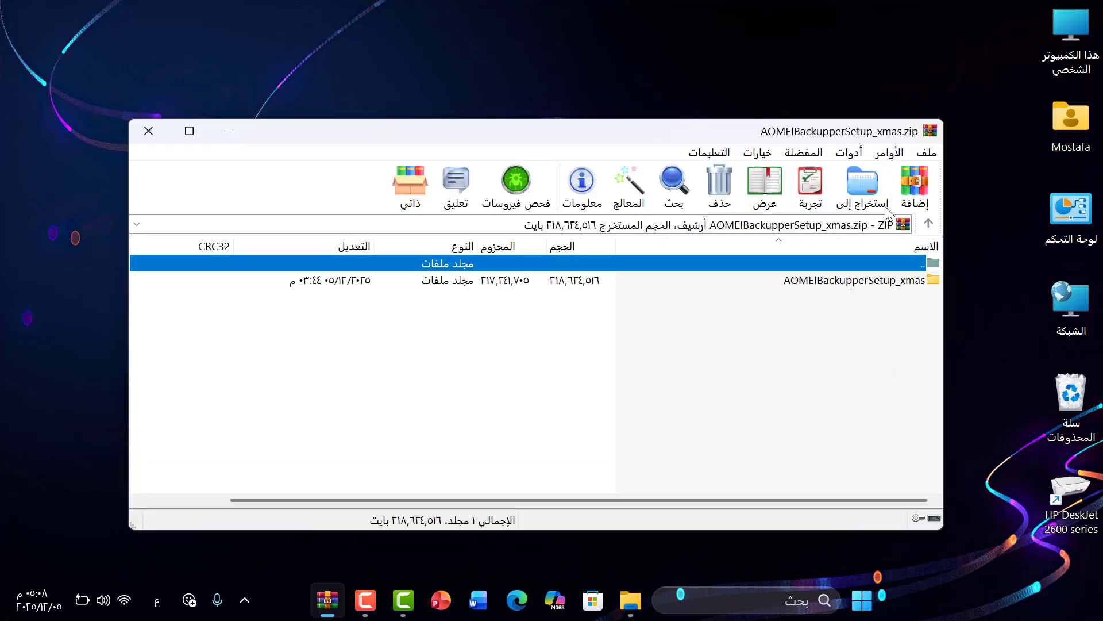
click(872, 192)
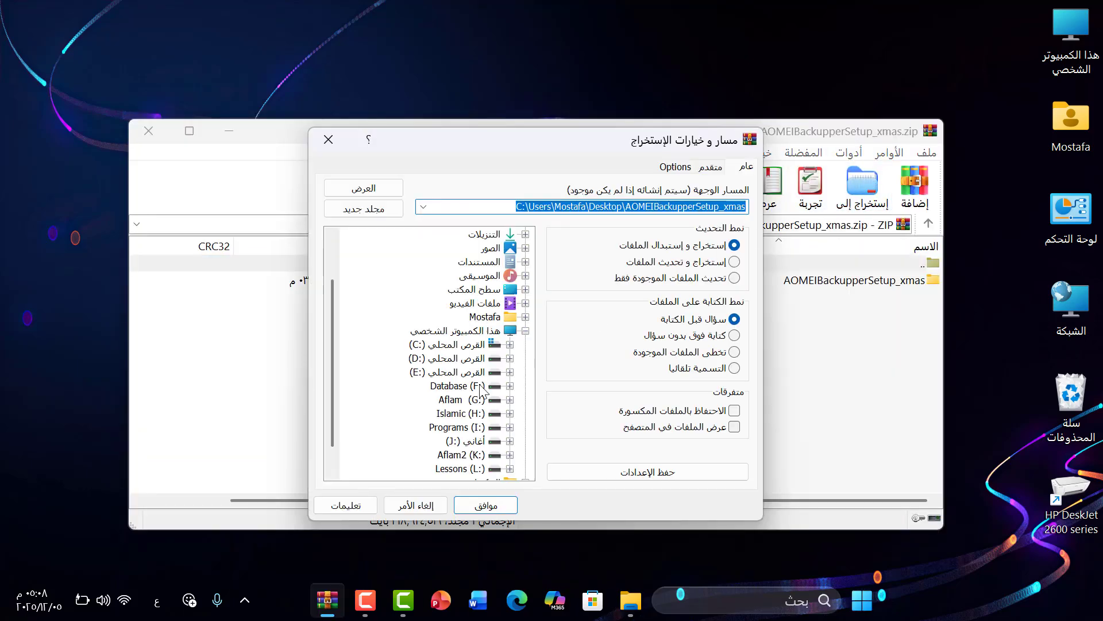
click(457, 508)
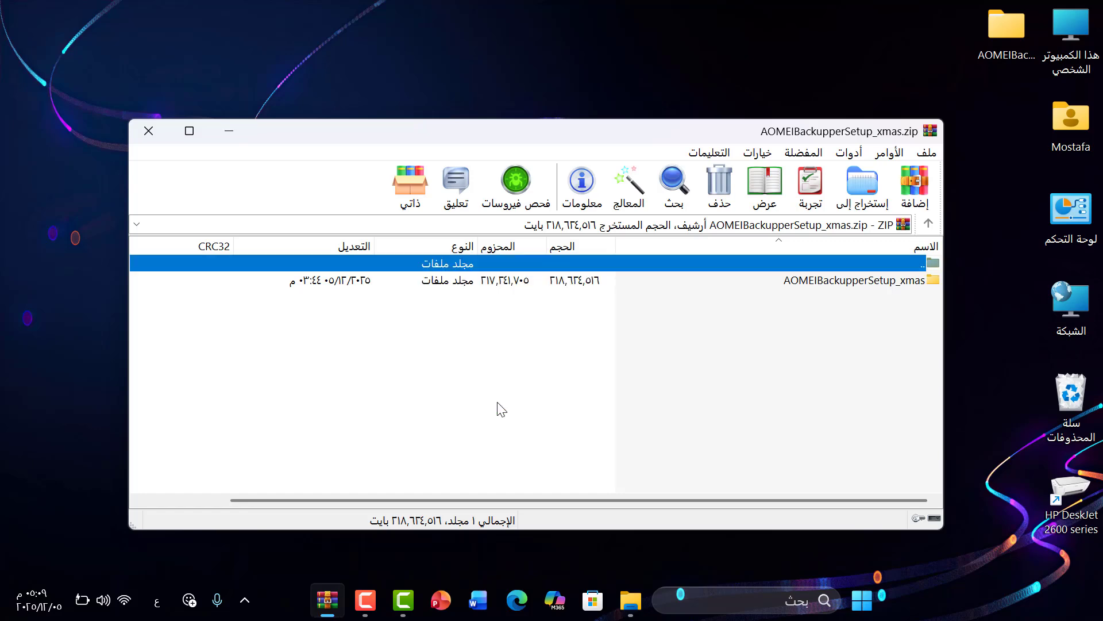
click(152, 128)
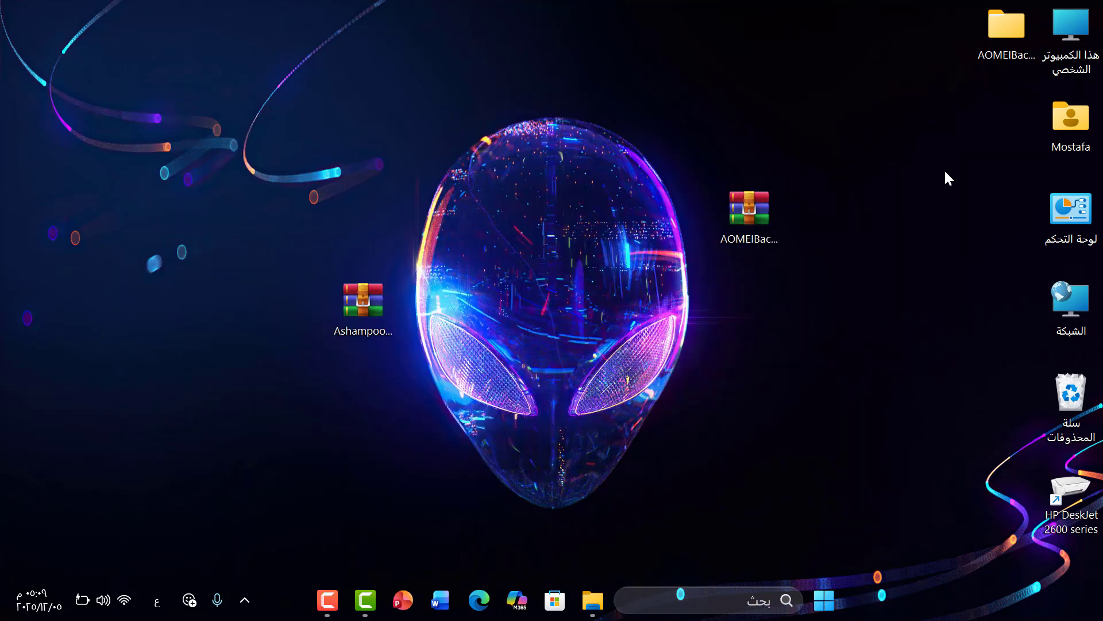
Step: Place the extracted AOMEIBackupperSetup_xmas folder below its archive on the desktop and open its inner subfolder
drag(989, 34, 737, 304)
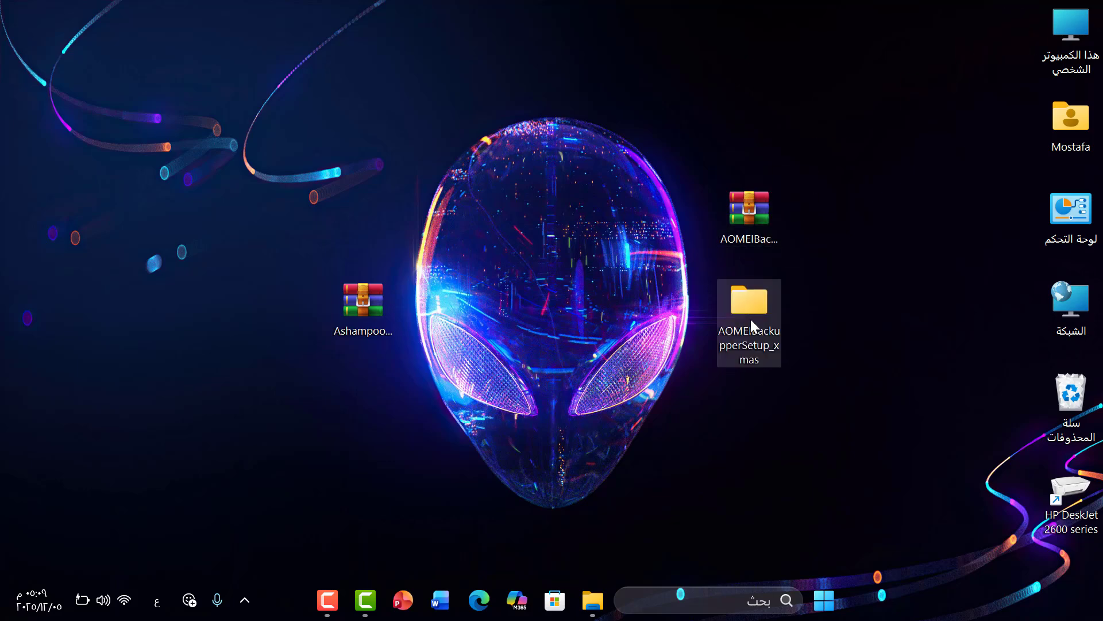
double_click(757, 309)
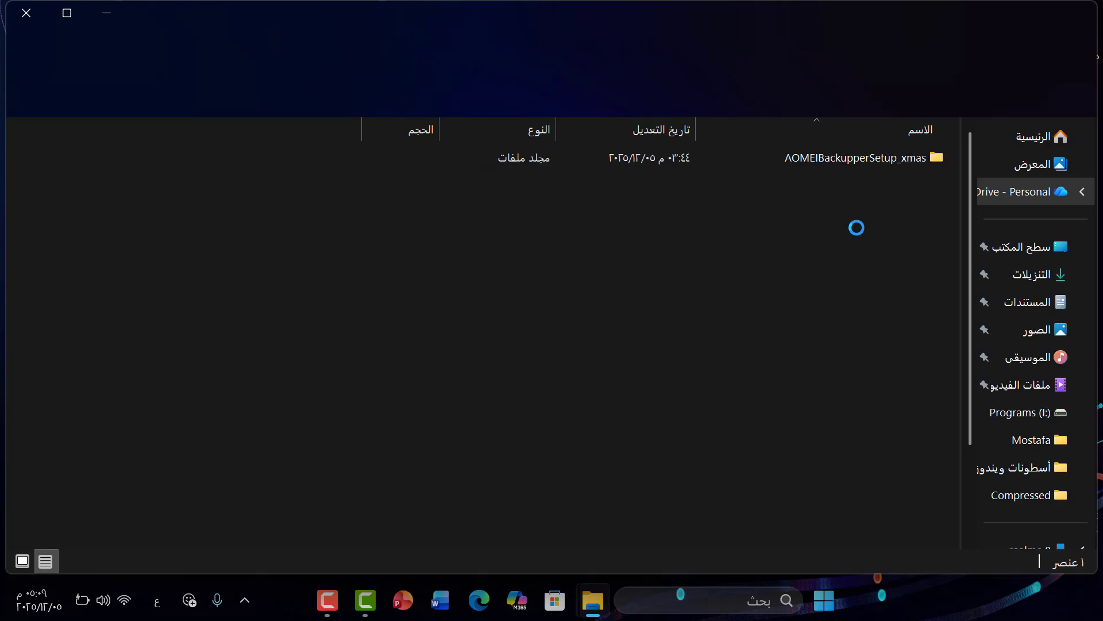
double_click(850, 157)
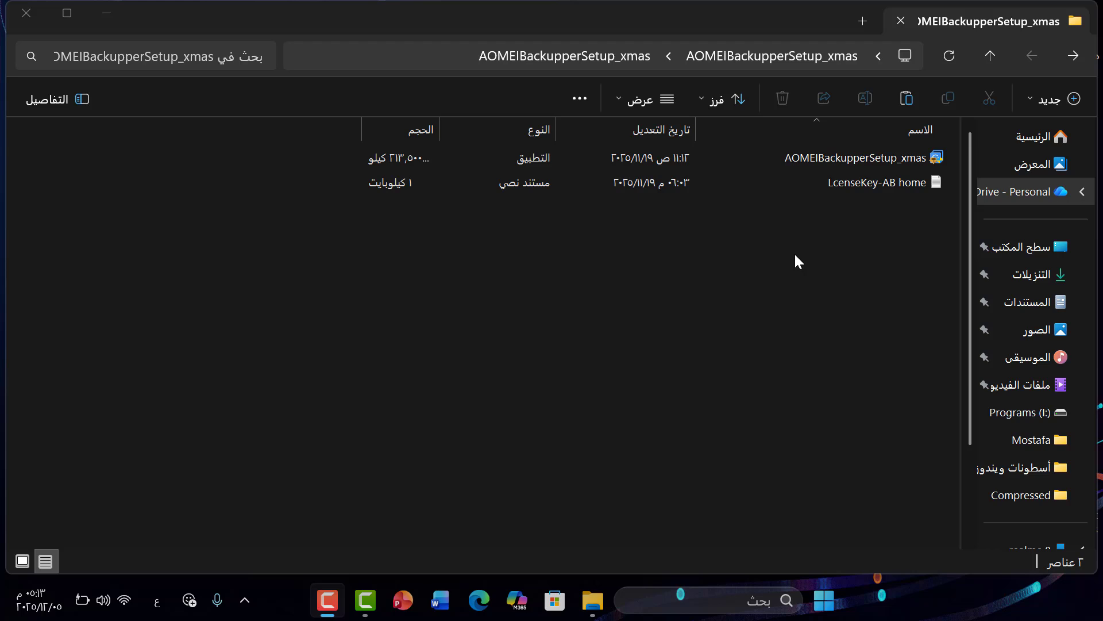
Step: Launch the AOMEIBackupperSetup_xmas application and show the desktop behind its setup dialog
click(852, 160)
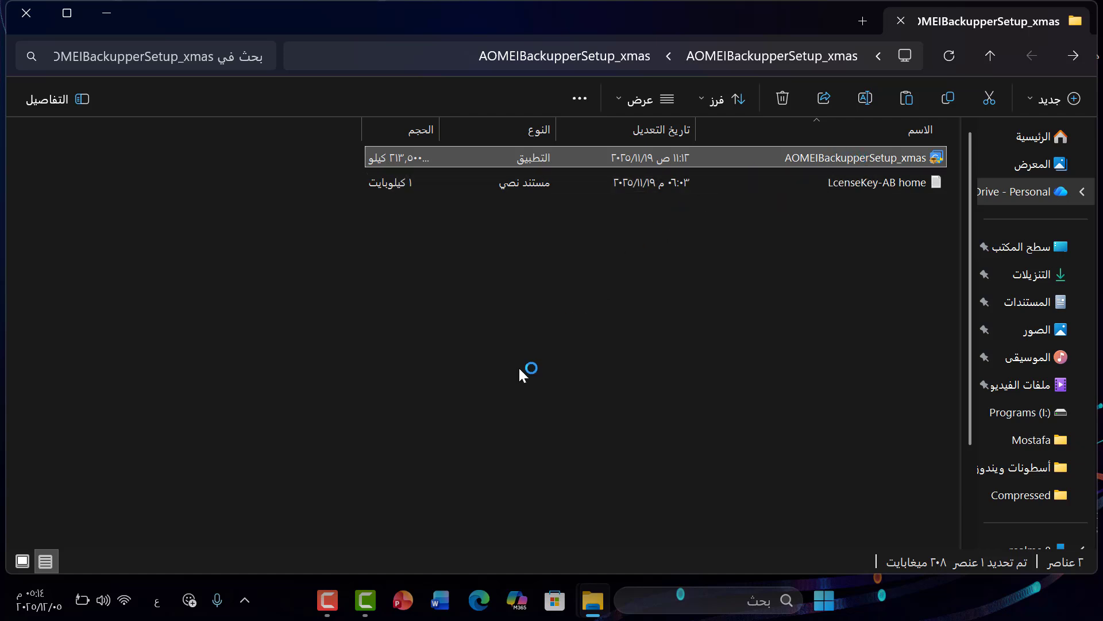
click(511, 385)
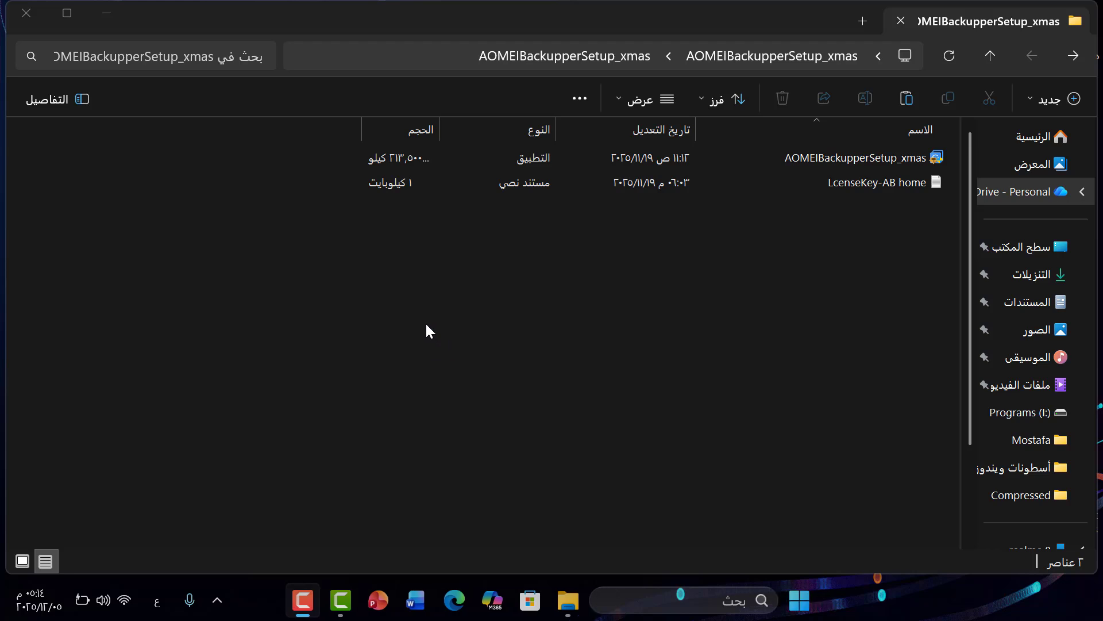
key(super+d)
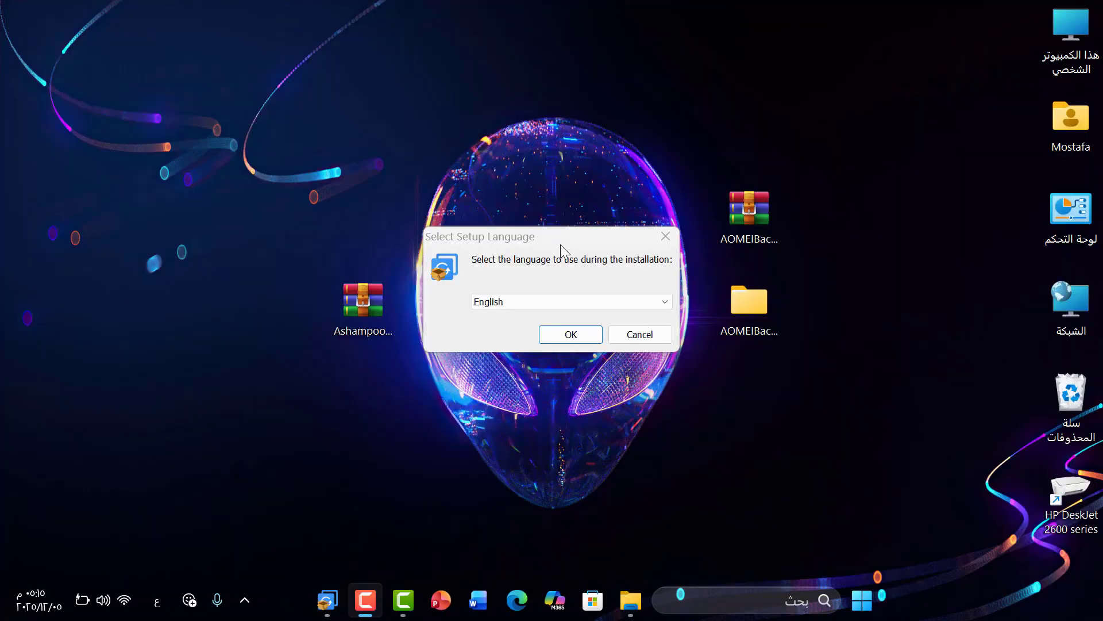
Step: Choose Arabic as the setup language and install AOMEI Backupper in C:\Program Files (x86)\AOMEI
click(618, 302)
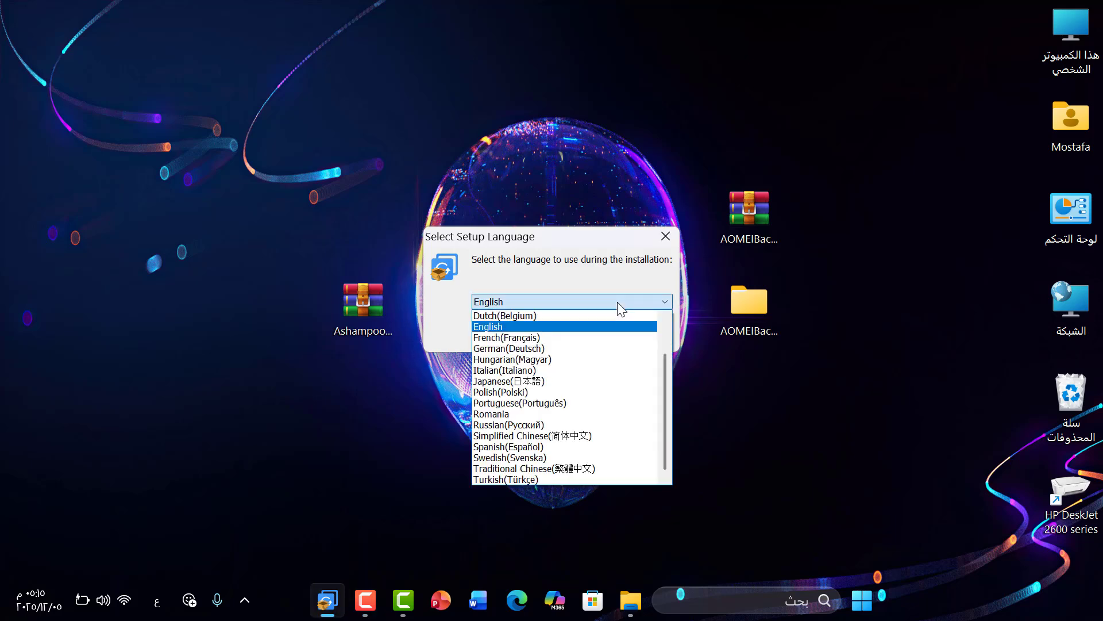
scroll(587, 330, up, 2)
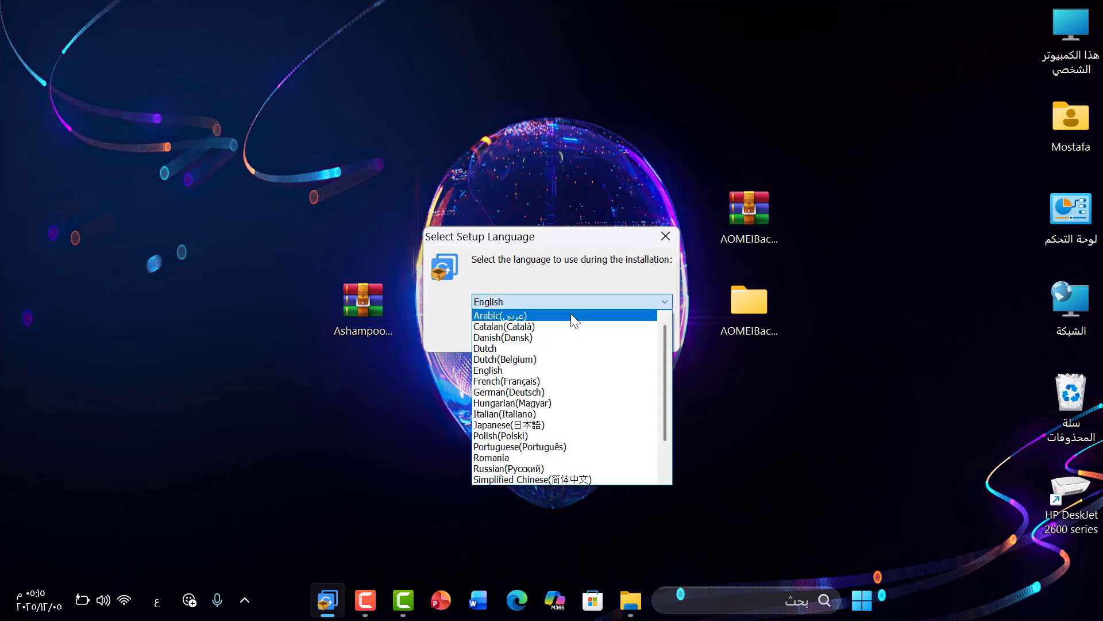
click(570, 315)
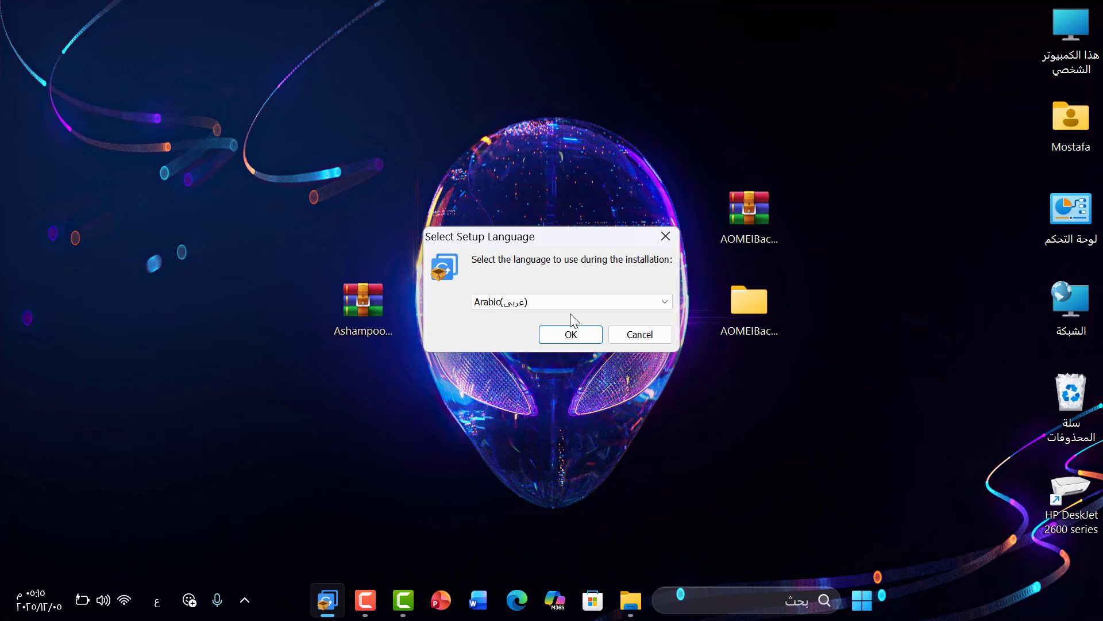
click(569, 335)
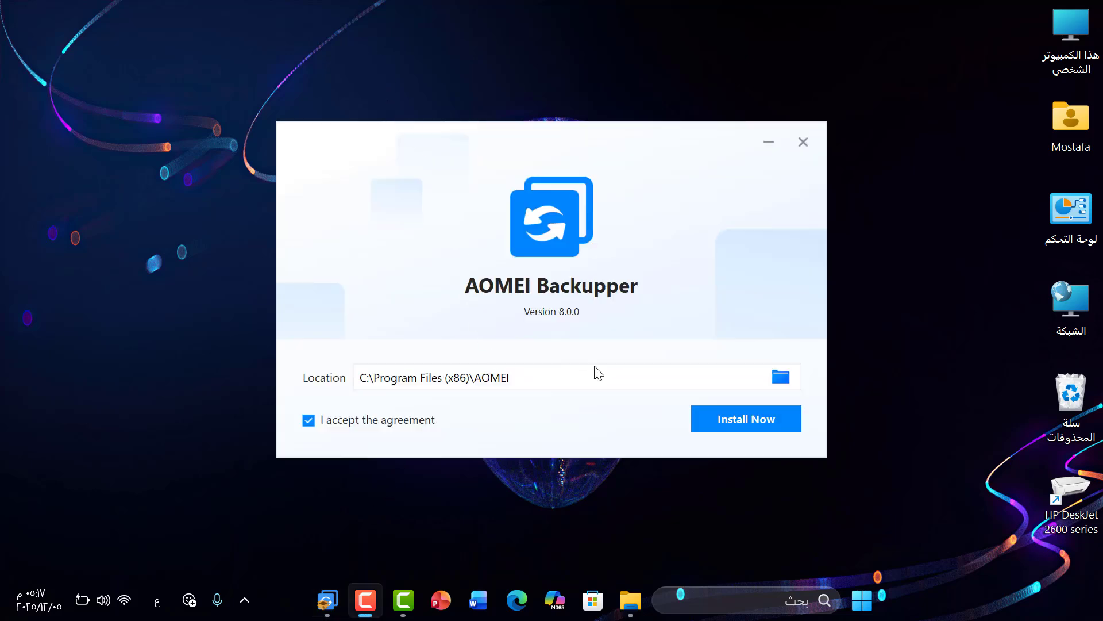
click(731, 421)
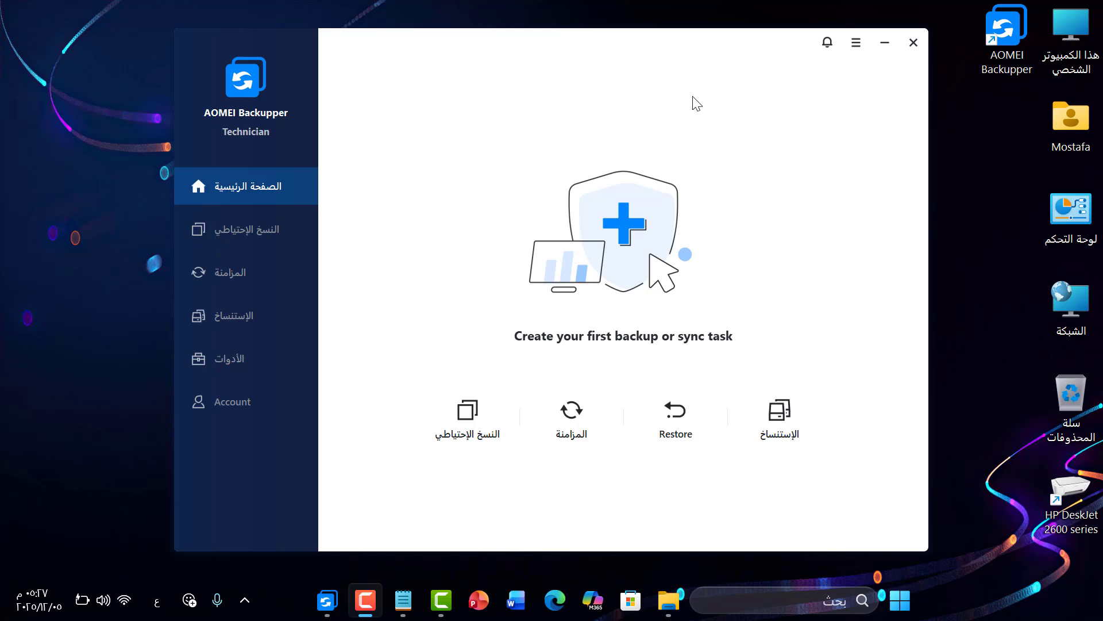
Step: Update the AOMEI Backupper license by pasting the license code into the activation dialog and registering it
click(856, 44)
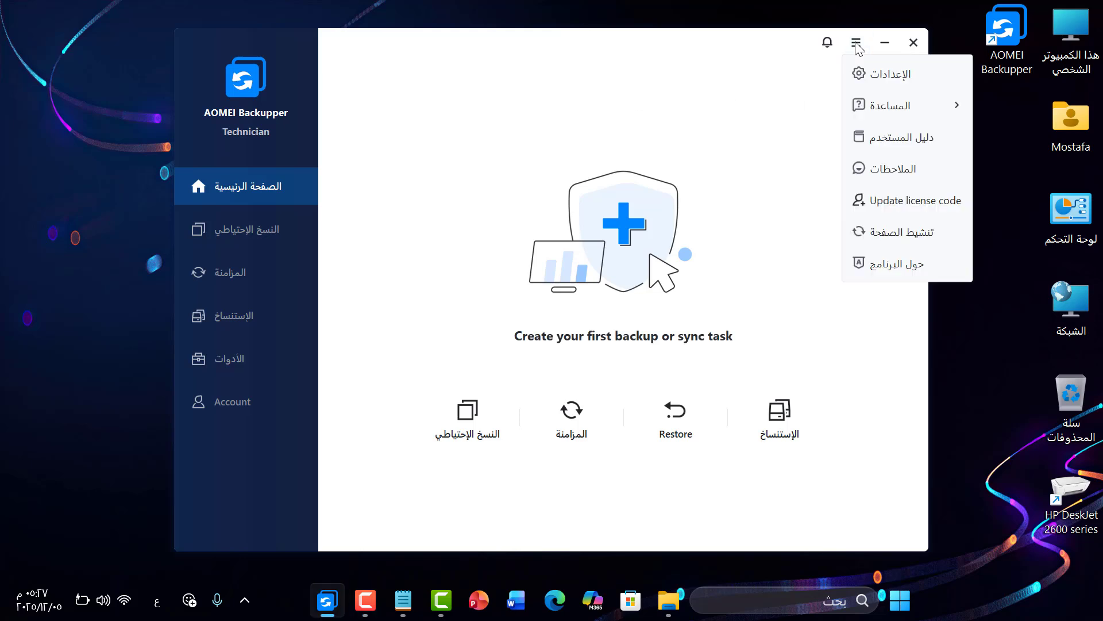
click(900, 209)
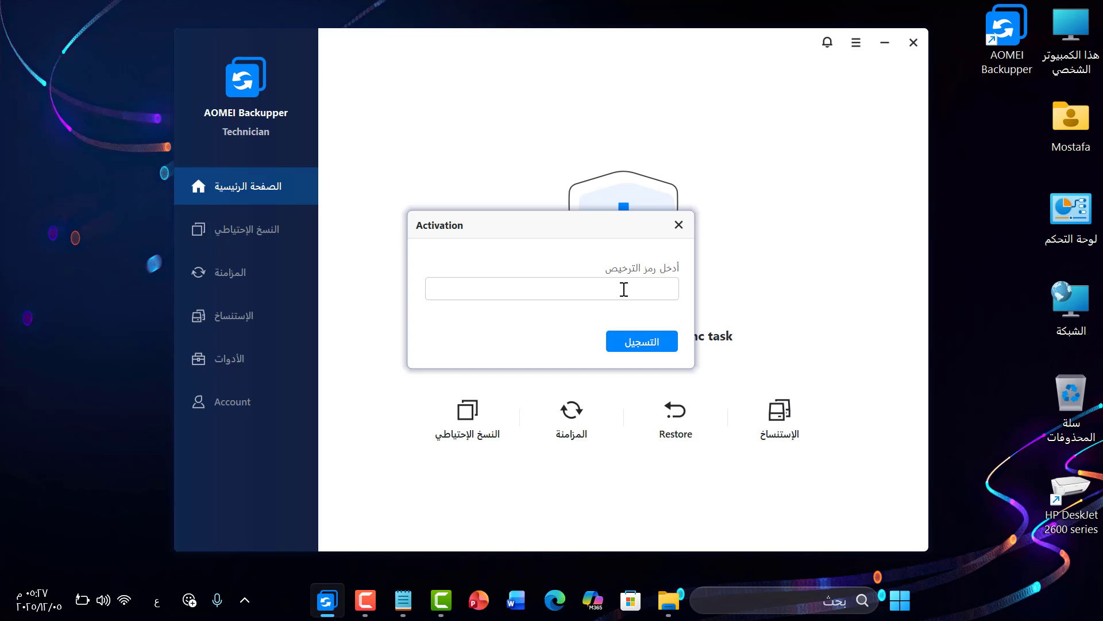
click(624, 288)
right_click(624, 288)
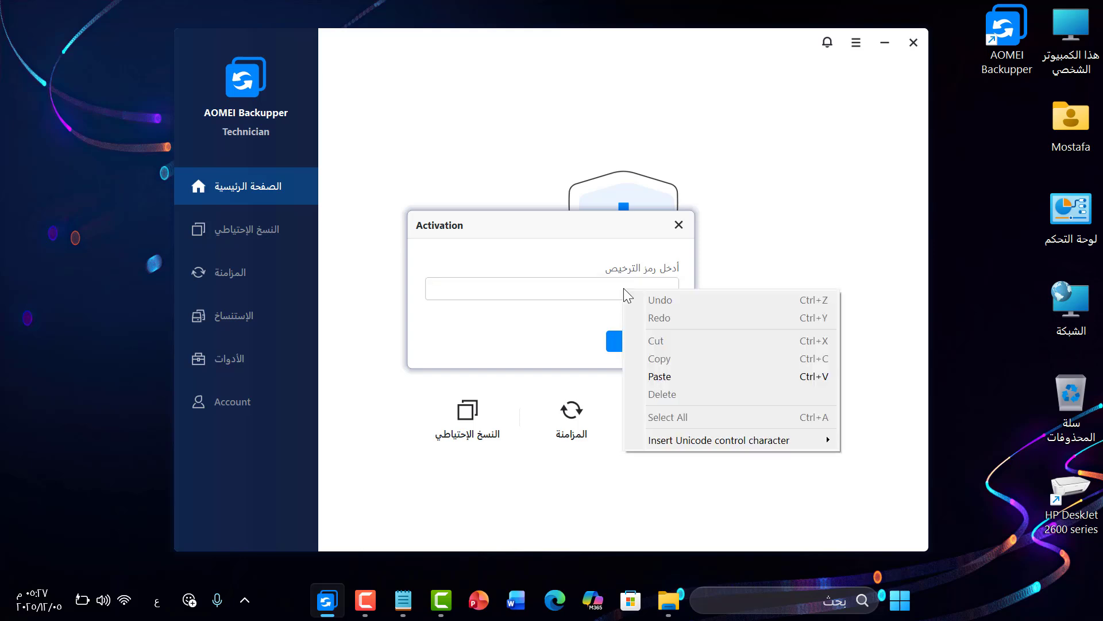
click(731, 376)
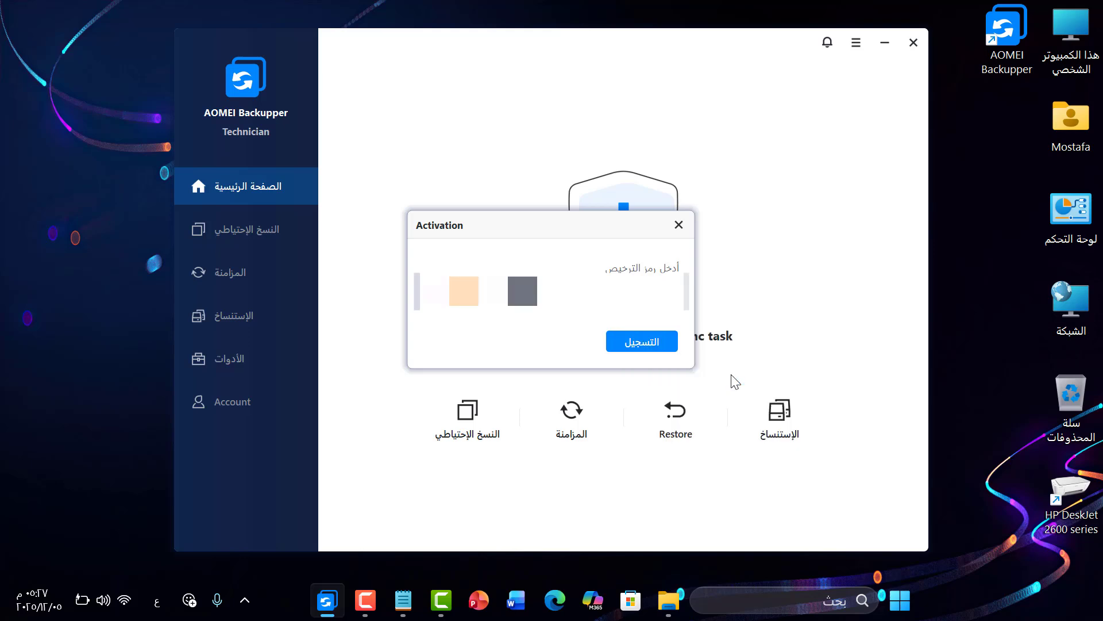
click(646, 343)
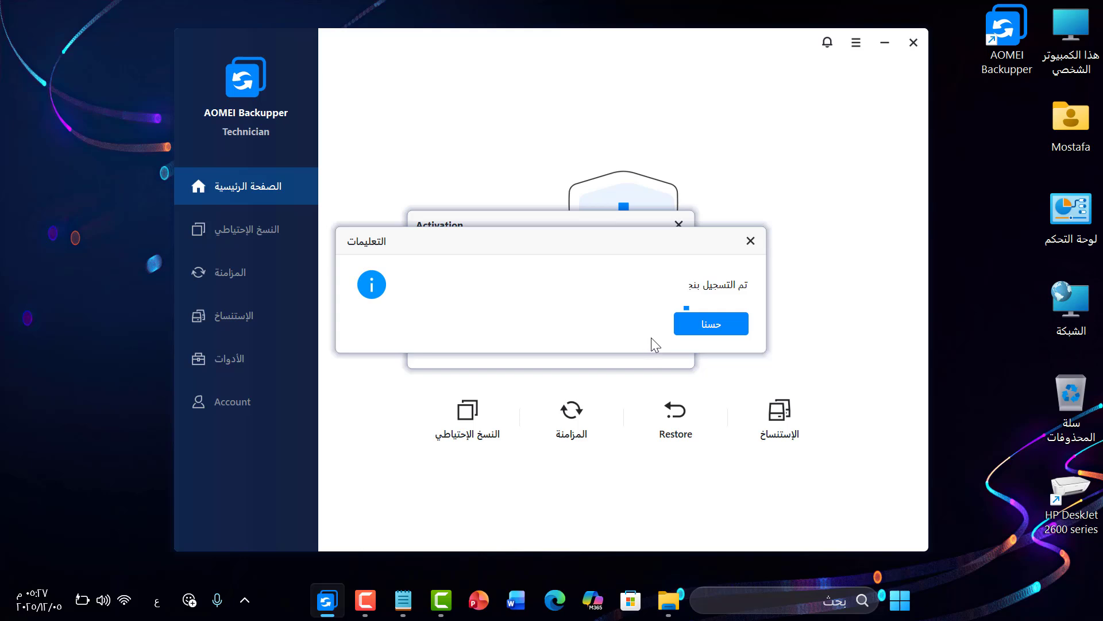
Step: Dismiss the registration message and open the About information for AOMEI Backupper to check the license
click(698, 336)
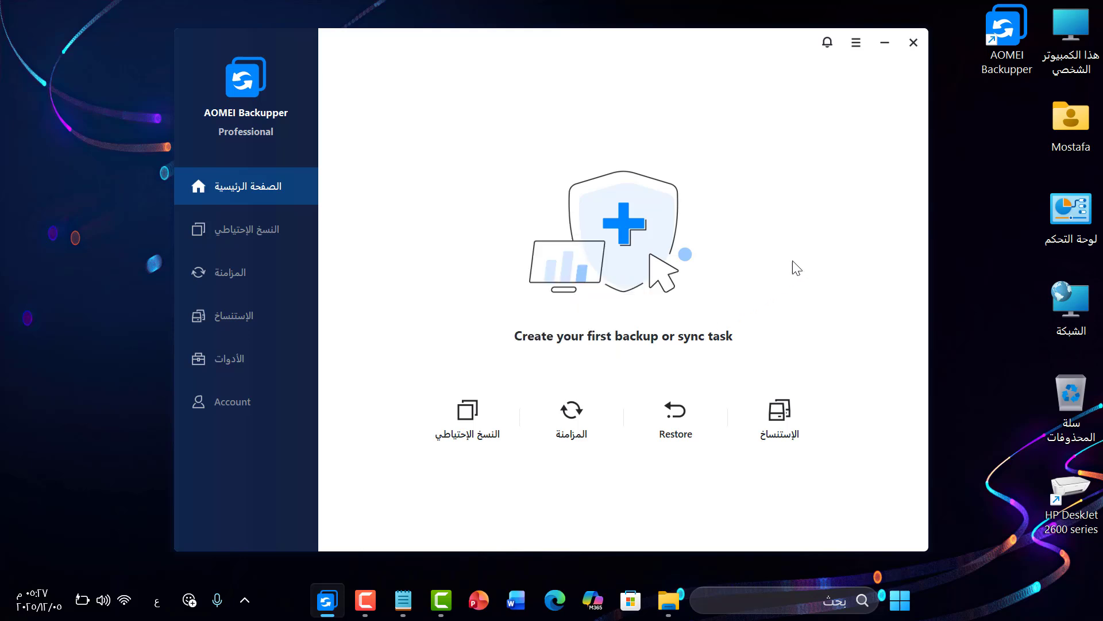
click(856, 42)
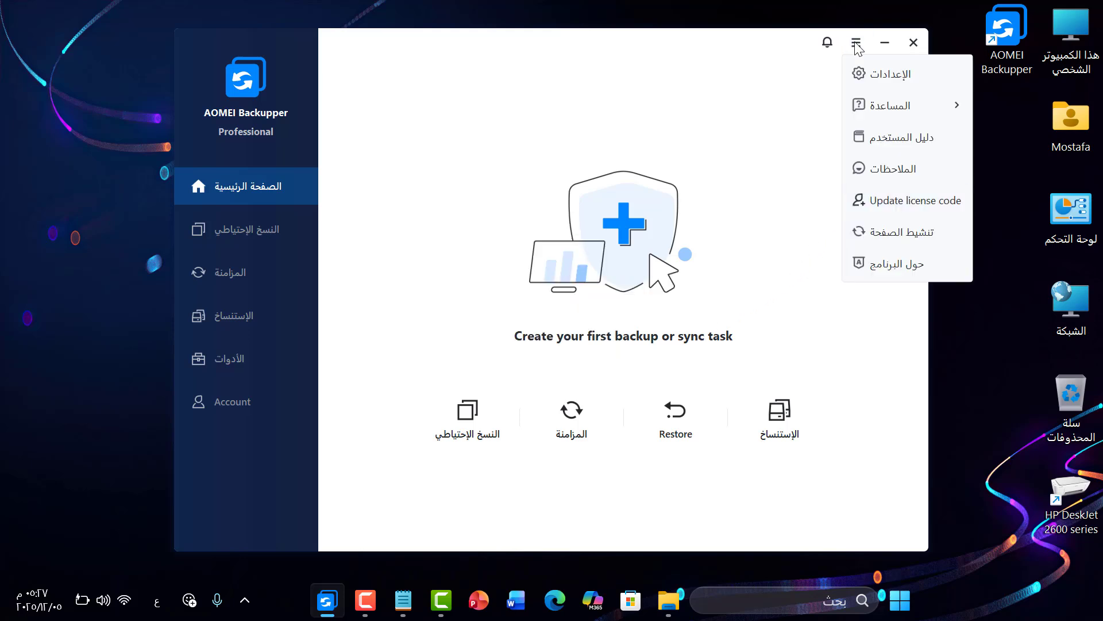
click(883, 268)
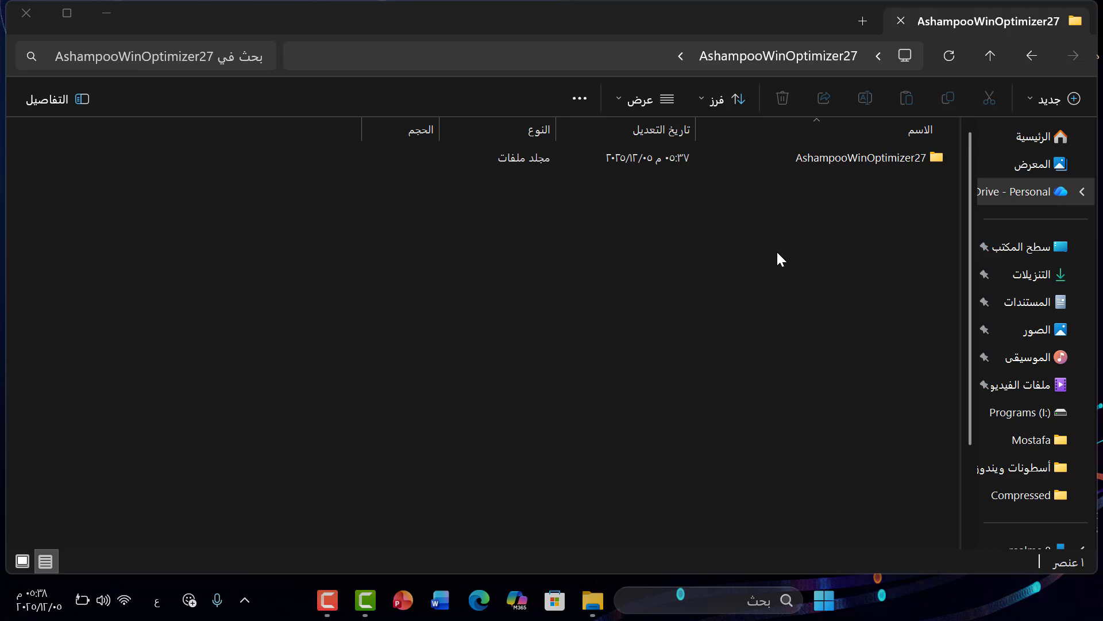
Step: Switch to File Explorer, open the inner AshampooWinOptimizer27 folder and read the Read Me file's registration and installation instructions
double_click(837, 163)
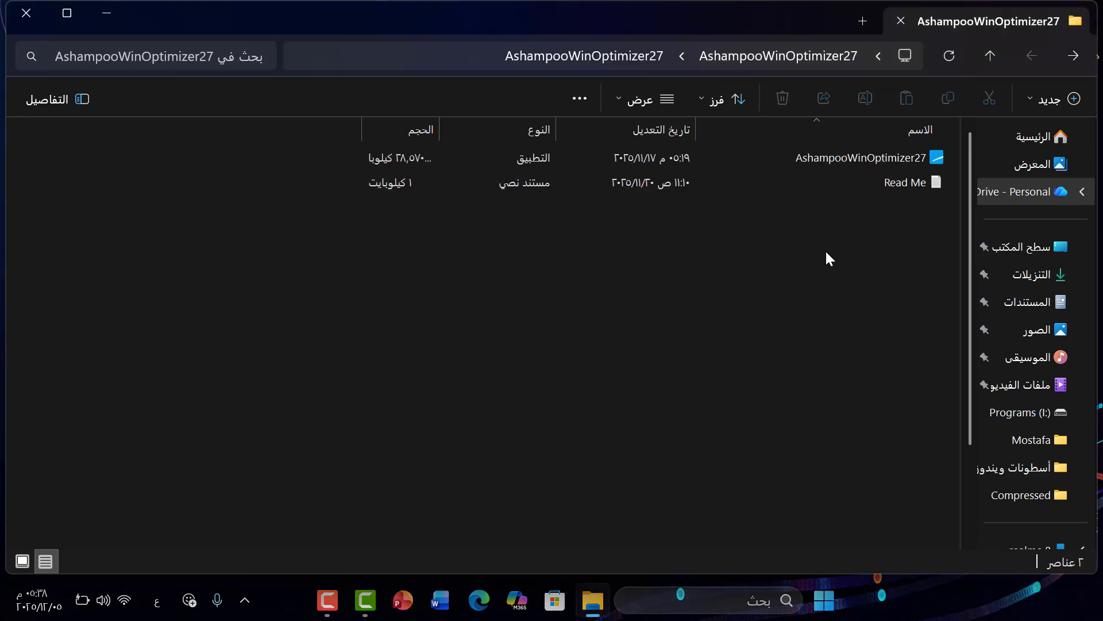
mouse_move(812, 157)
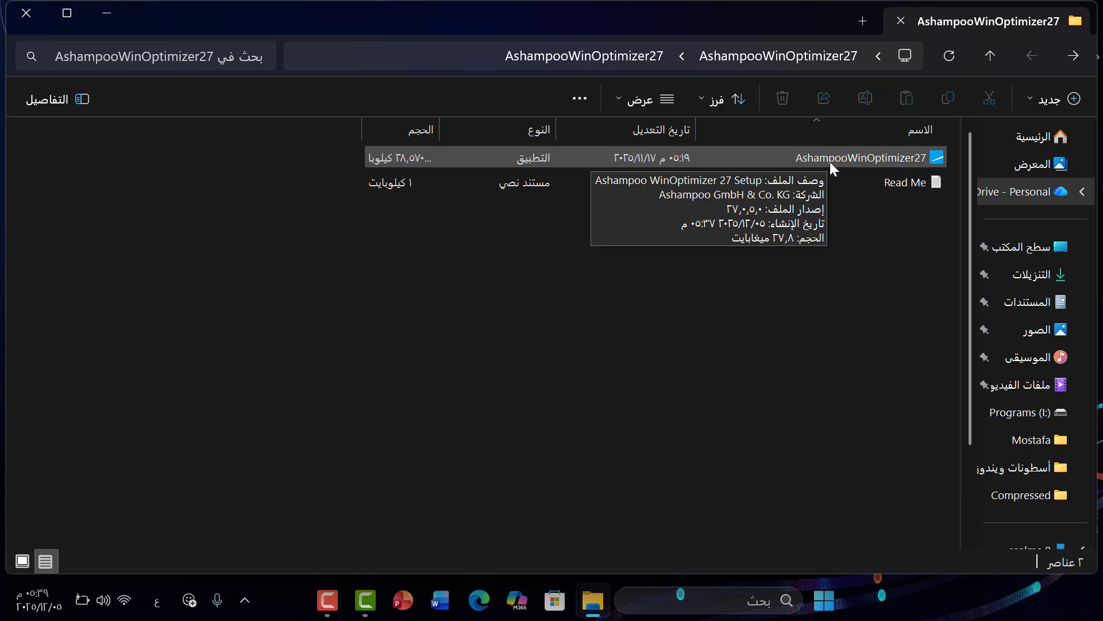
click(899, 181)
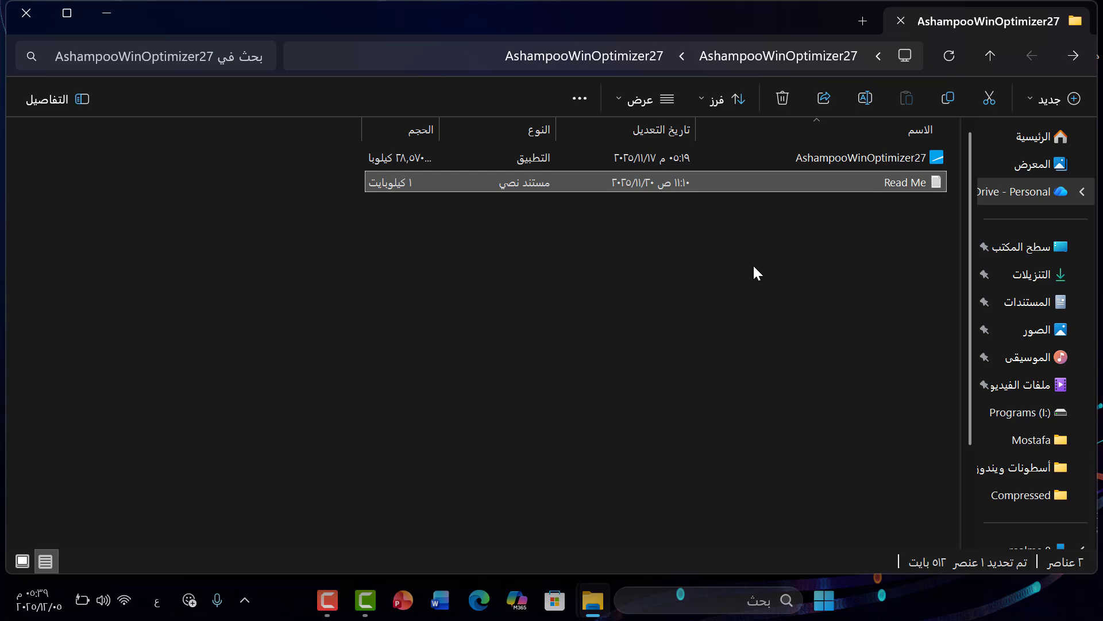
key(Return)
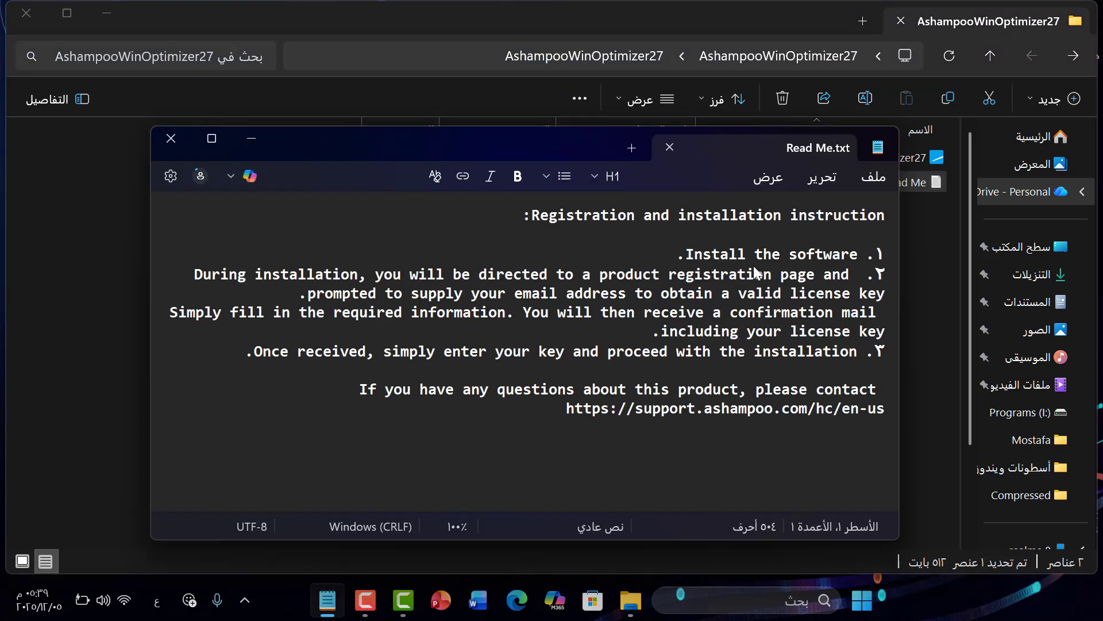